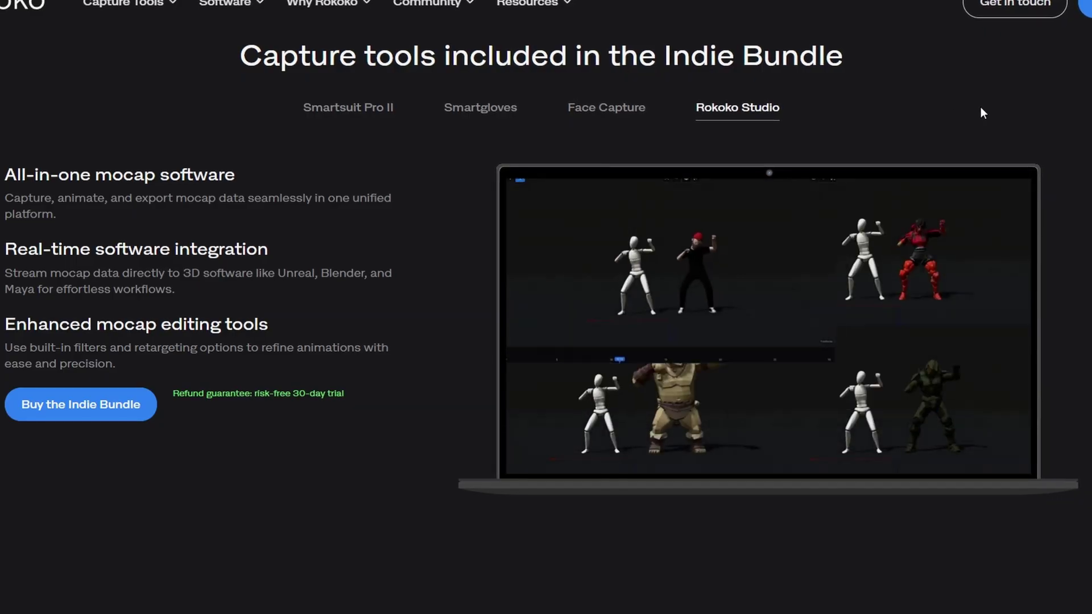
# - View the Face Capture, Smartgloves and Smartsuit Pro II details in the Indie Bundle section
pyautogui.click(650, 103)
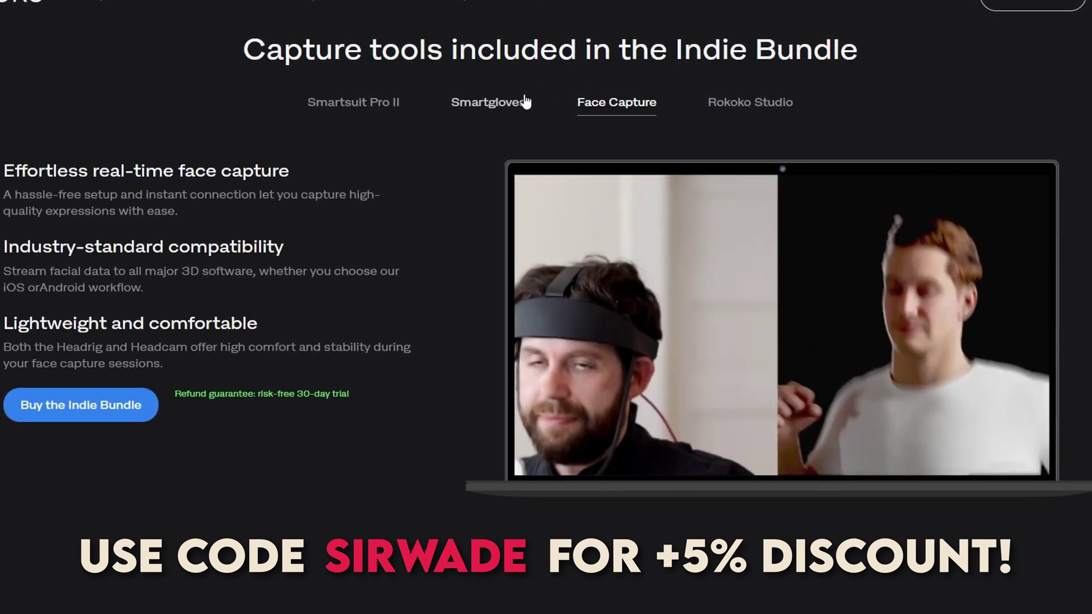
pyautogui.click(525, 103)
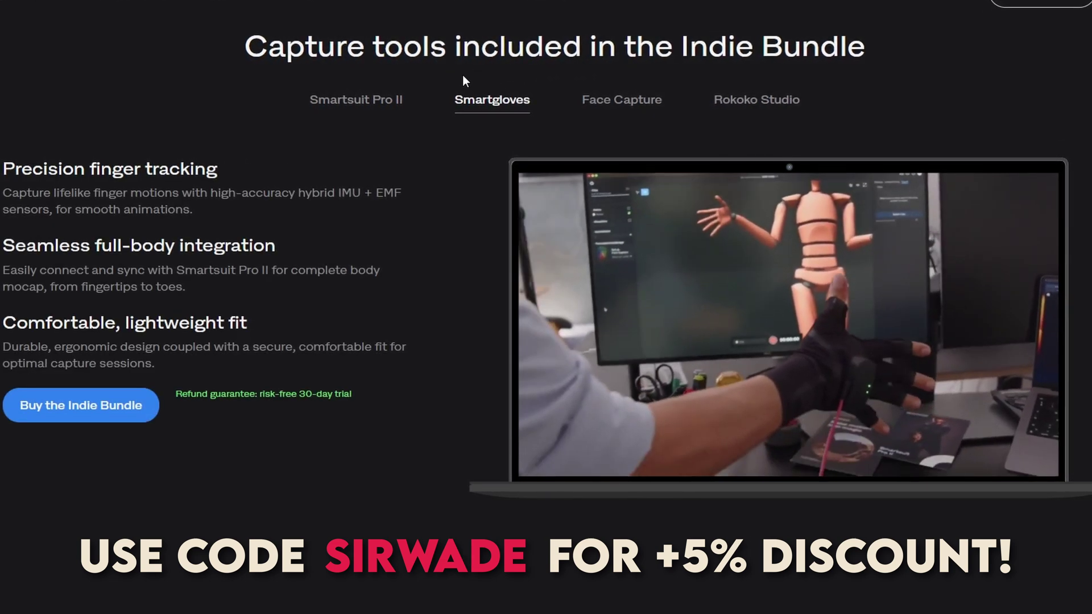
pyautogui.click(389, 107)
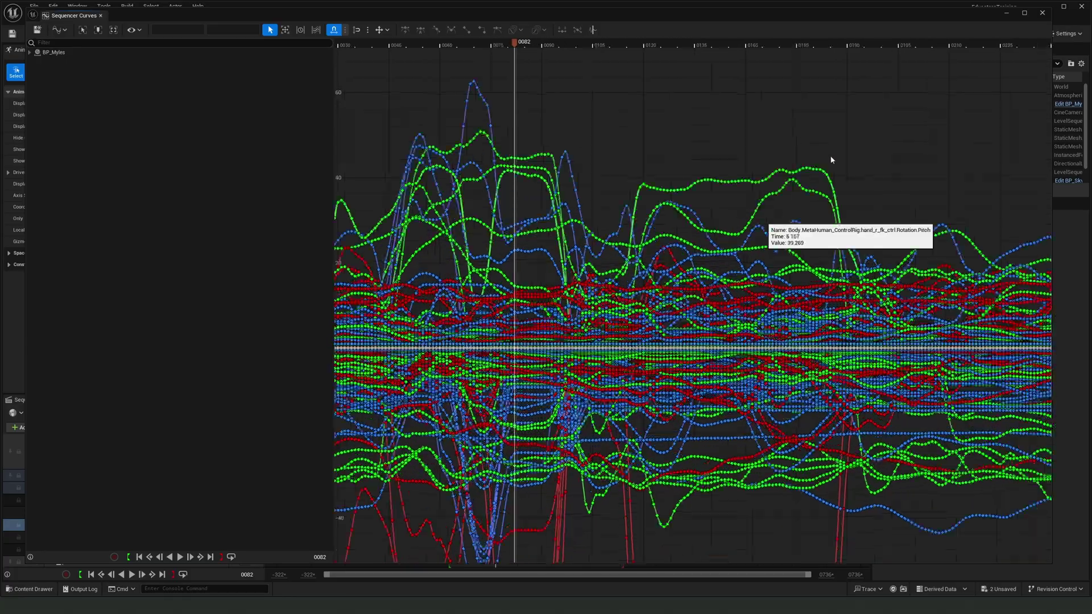
pyautogui.scroll(10, 886, 136)
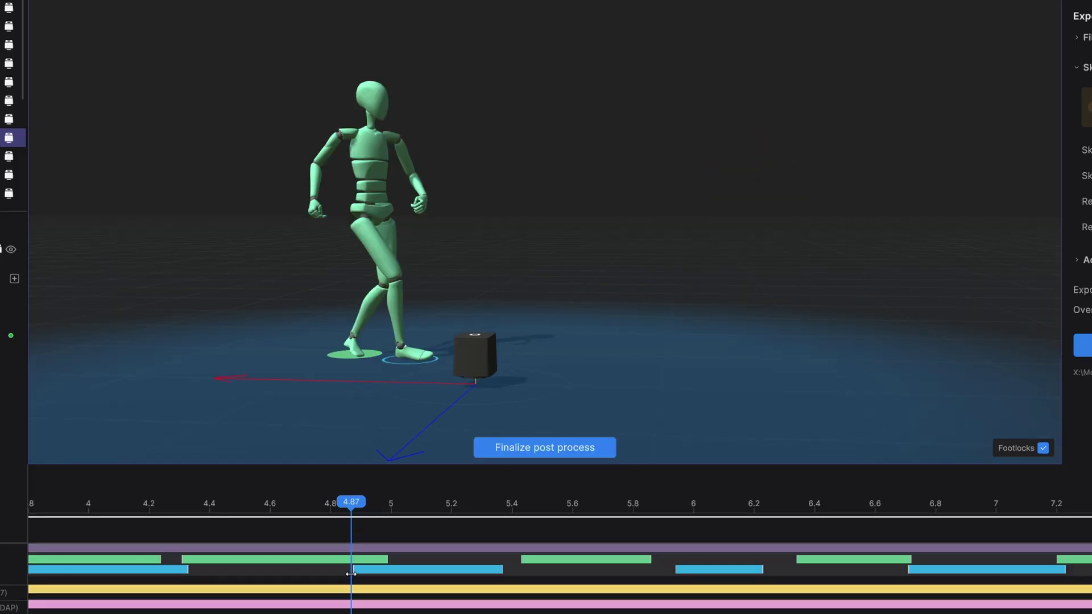
# - Scrub the timeline back to 4.83 to check the foot contact
pyautogui.moveTo(351, 509); pyautogui.dragTo(342, 511)
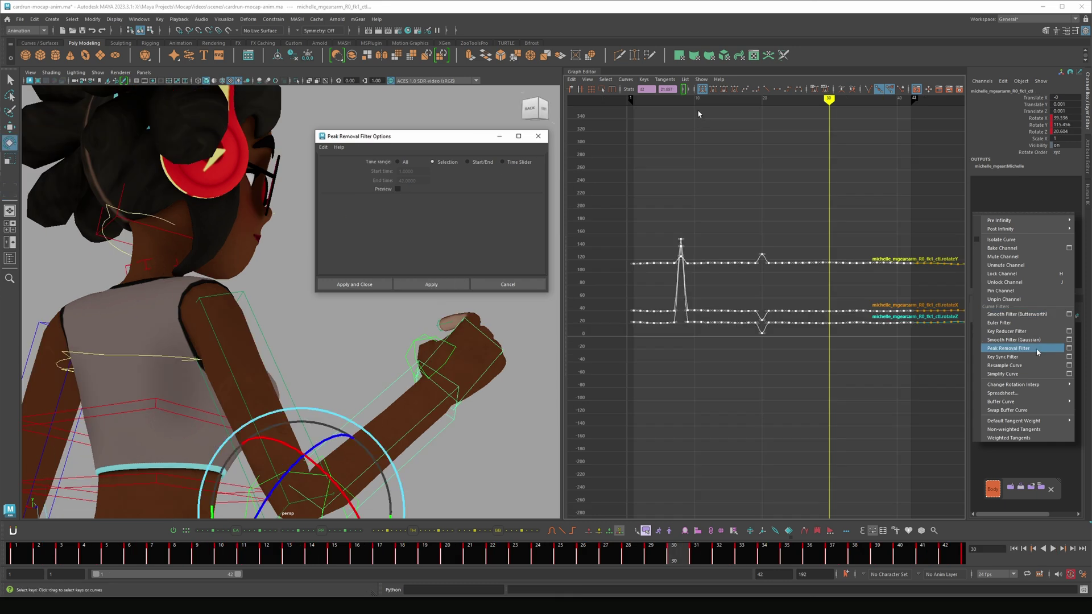
# - Inspect the right arm's rotation spike between frames 2 and 9, then play back the filtered result
pyautogui.click(641, 101)
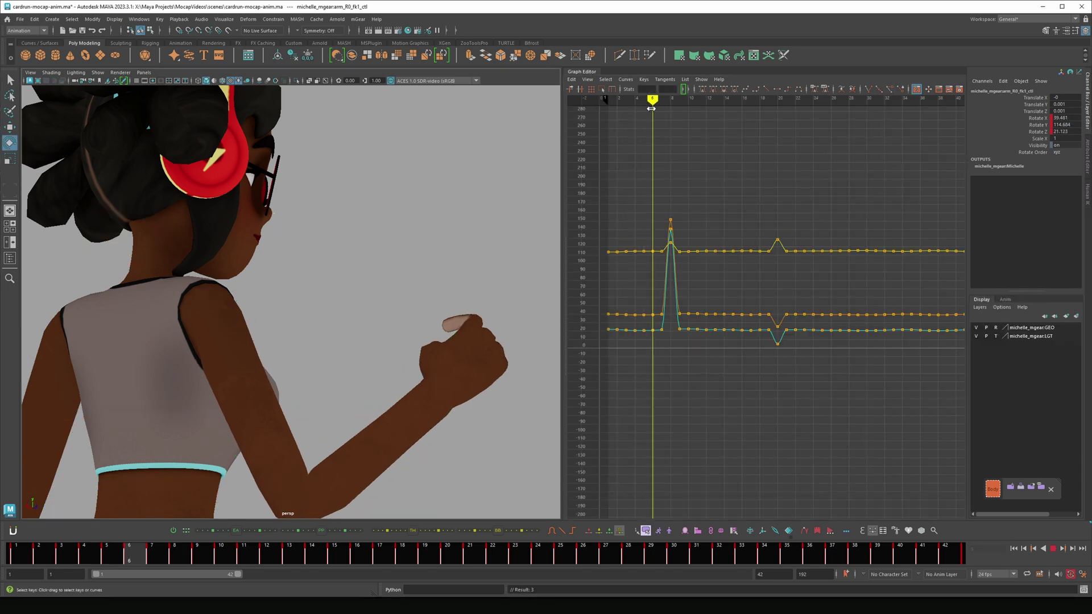
pyautogui.moveTo(653, 112); pyautogui.dragTo(679, 112)
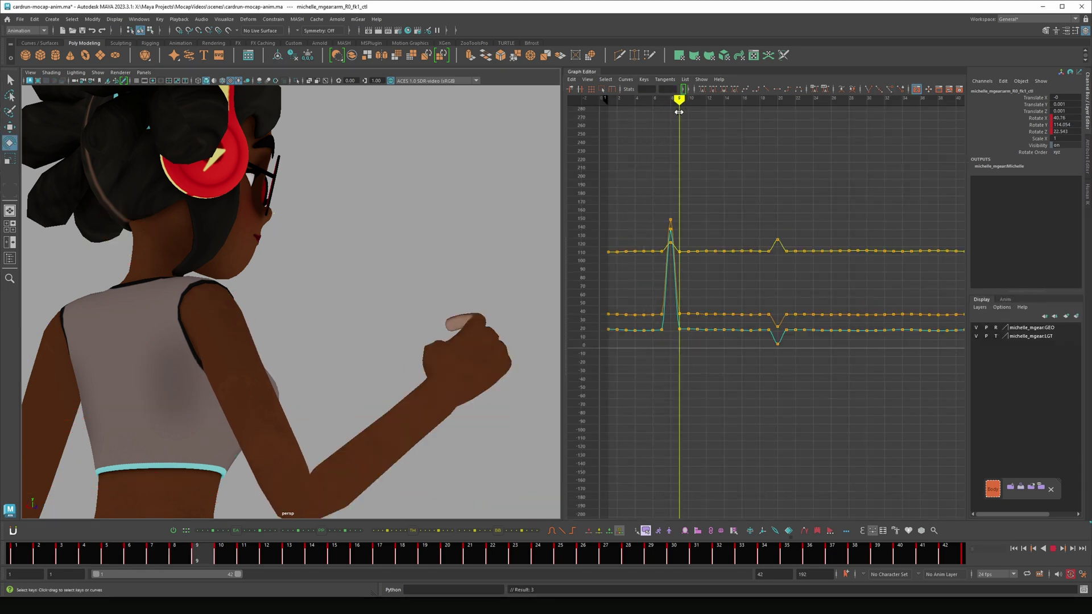
pyautogui.hotkey('alt', 'v')
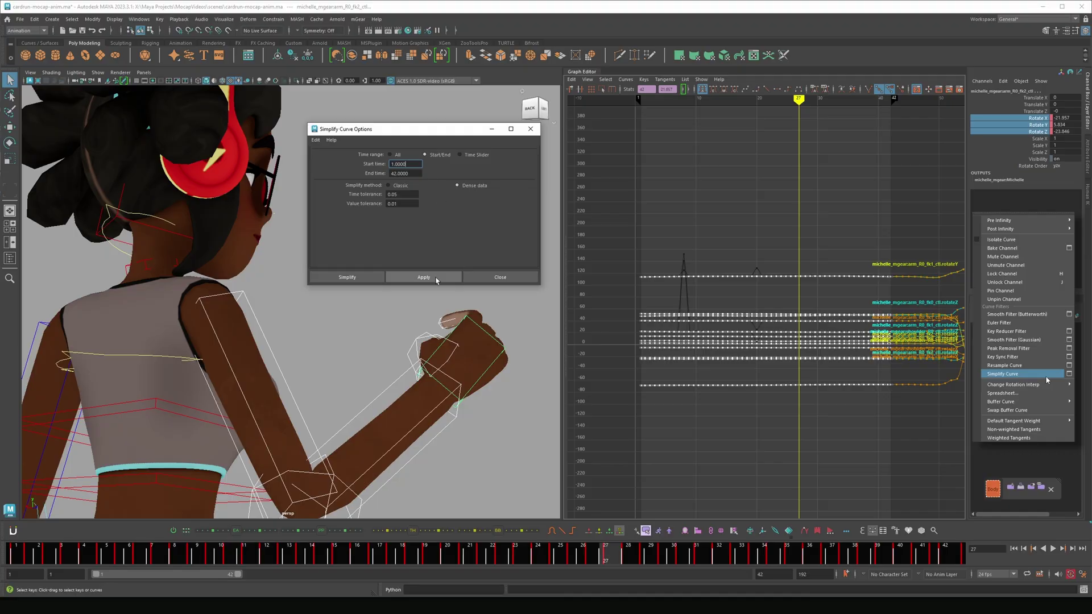
pyautogui.click(531, 128)
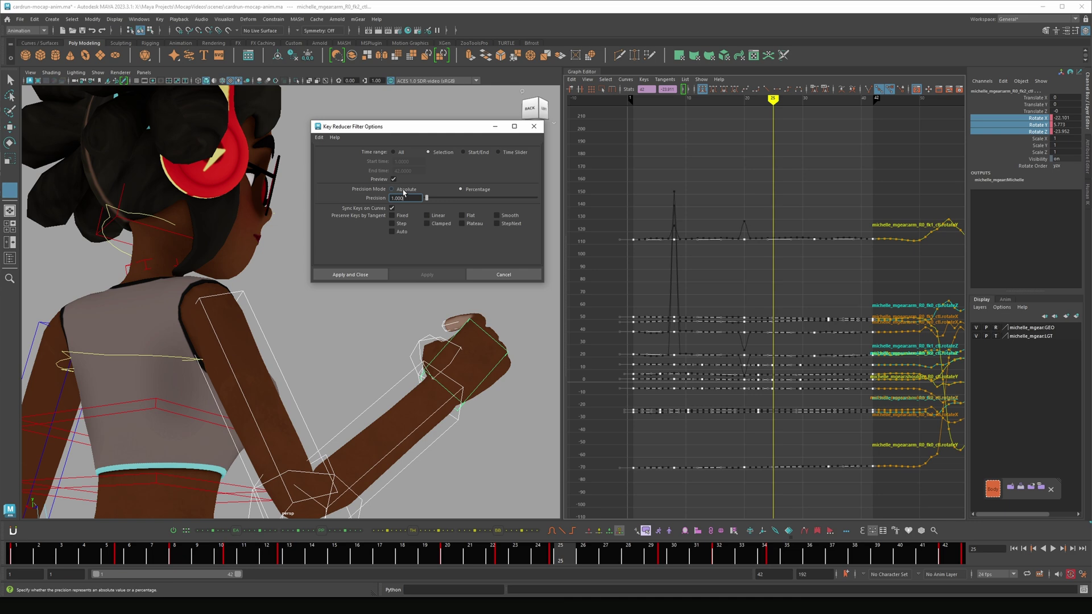
pyautogui.hotkey('alt', 'v')
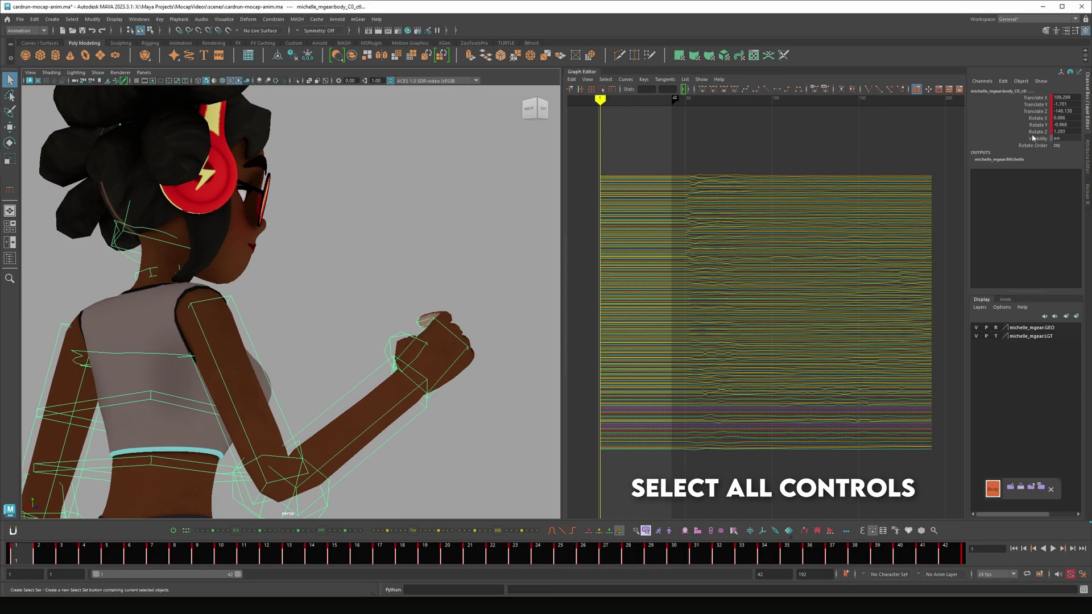
# - Mute the translate and rotate channels on all selected rig controls
pyautogui.moveTo(1032, 134); pyautogui.dragTo(1032, 97)
pyautogui.rightClick(1032, 107)
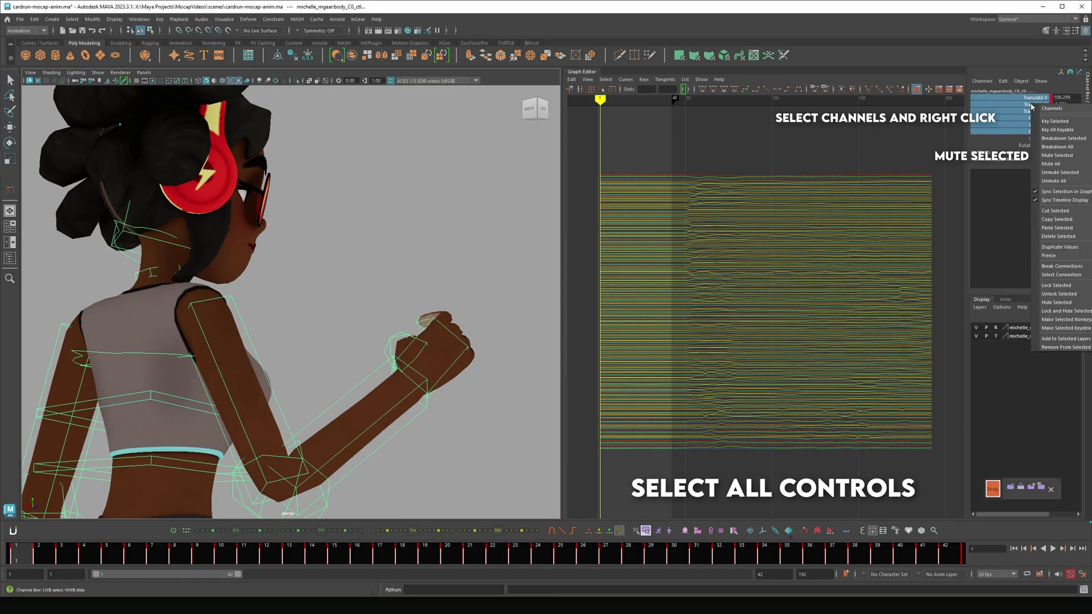
pyautogui.click(1057, 155)
pyautogui.click(295, 386)
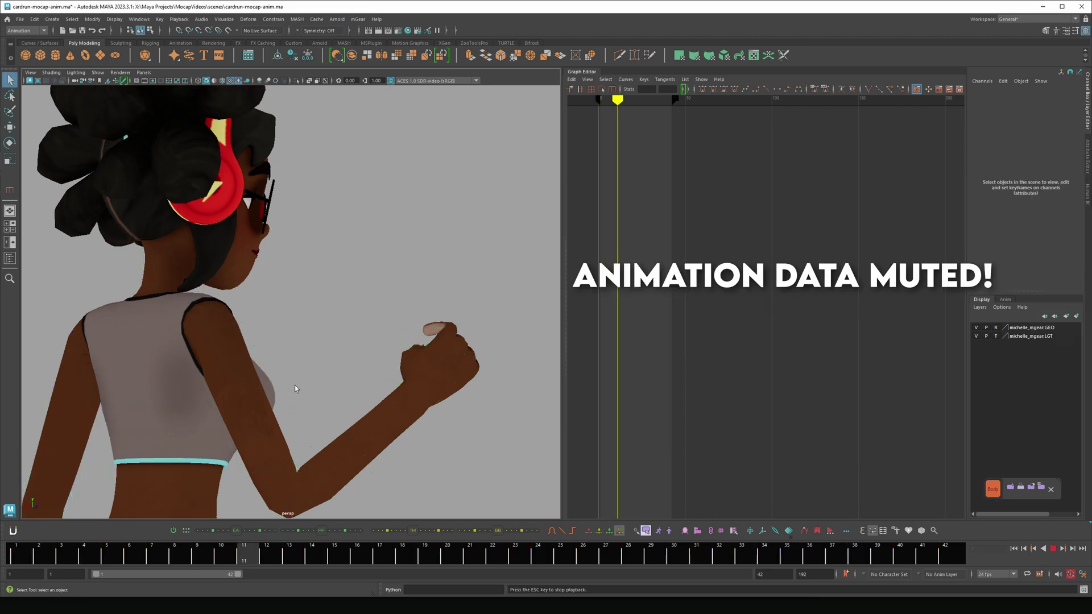
# - Unmute only the rotate channels of arm_R0_fk1_ctl
pyautogui.click(426, 377)
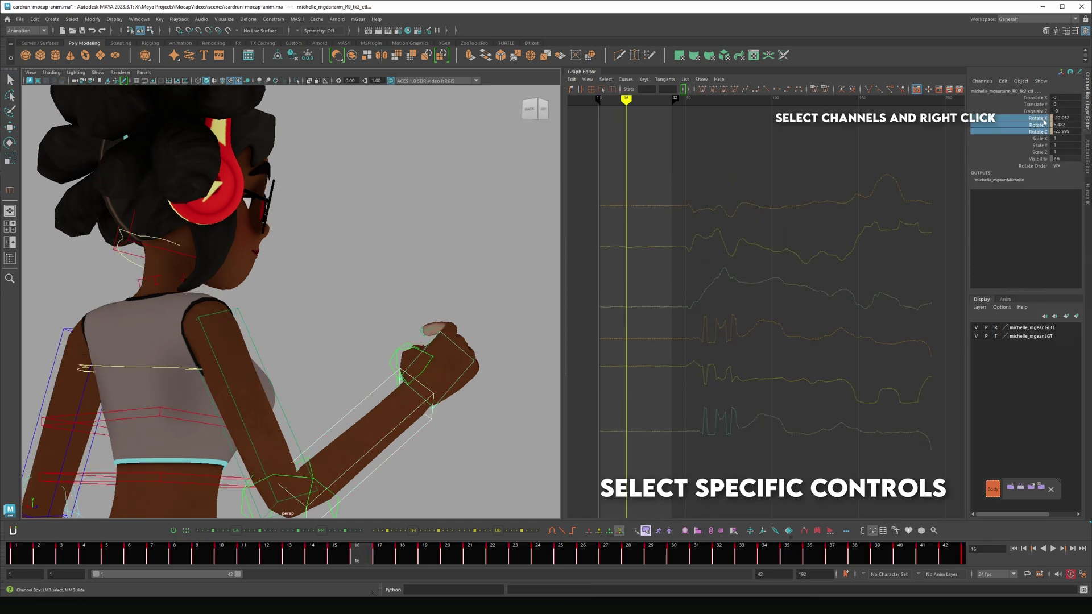
pyautogui.rightClick(1044, 121)
pyautogui.click(1058, 187)
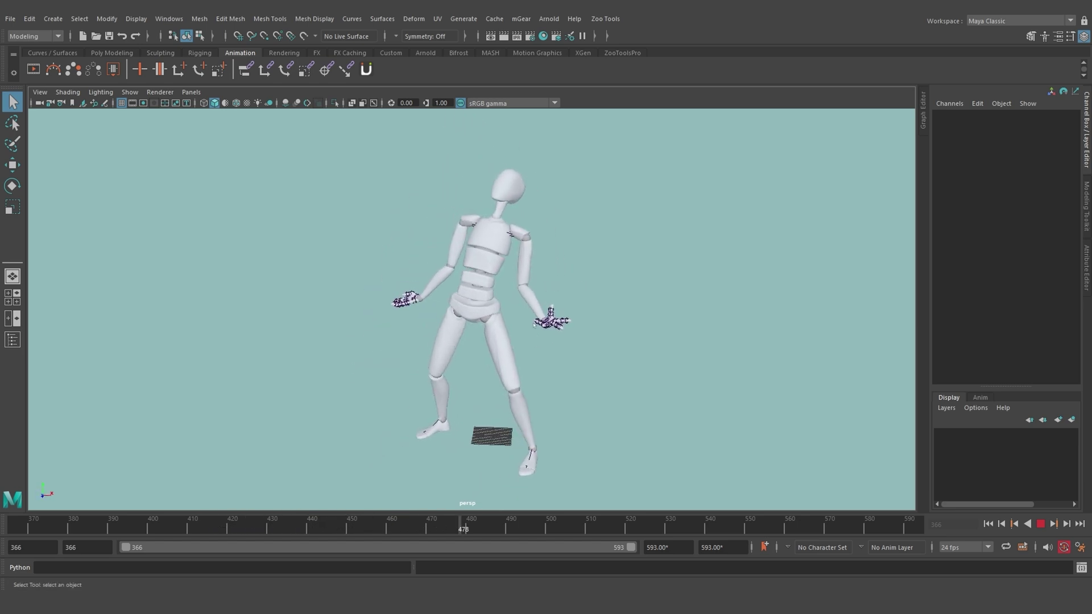
# - Step back to frame 476, frame the right hand and marquee-select its finger joints
pyautogui.moveTo(497, 534); pyautogui.dragTo(451, 521)
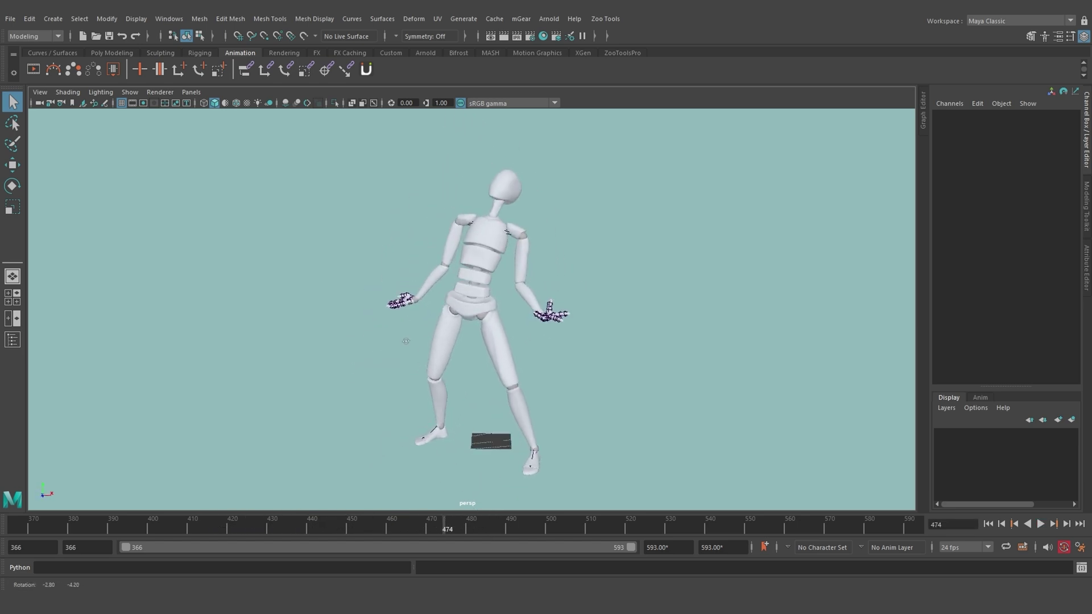
pyautogui.press('f')
pyautogui.moveTo(460, 462); pyautogui.dragTo(425, 479)
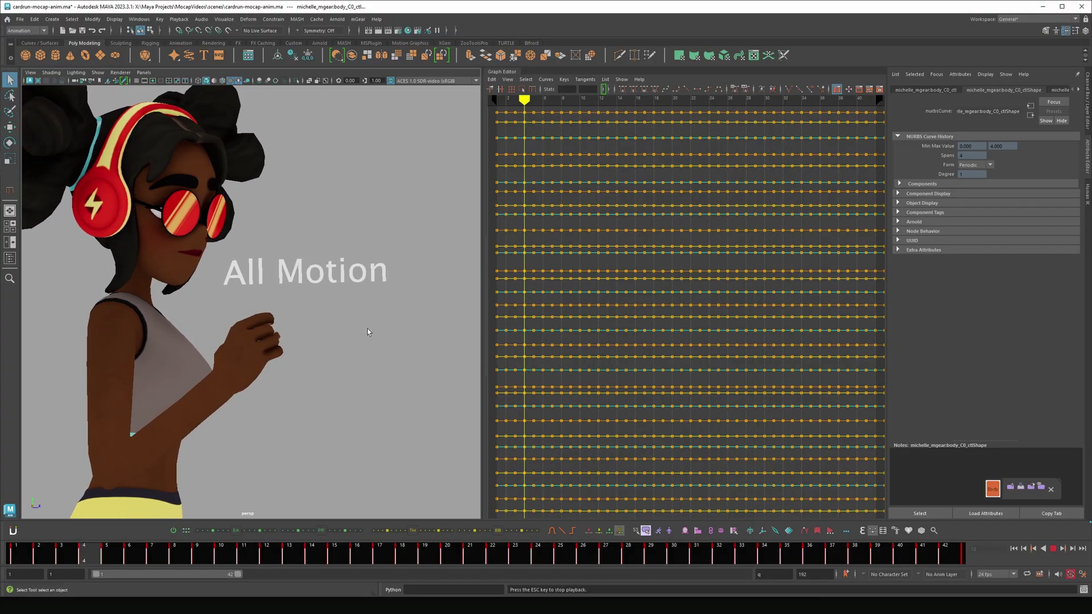
# - Switch the right panel to the Channel Box/Layer Editor and scroll its contents
pyautogui.hotkey('ctrl', 'a')
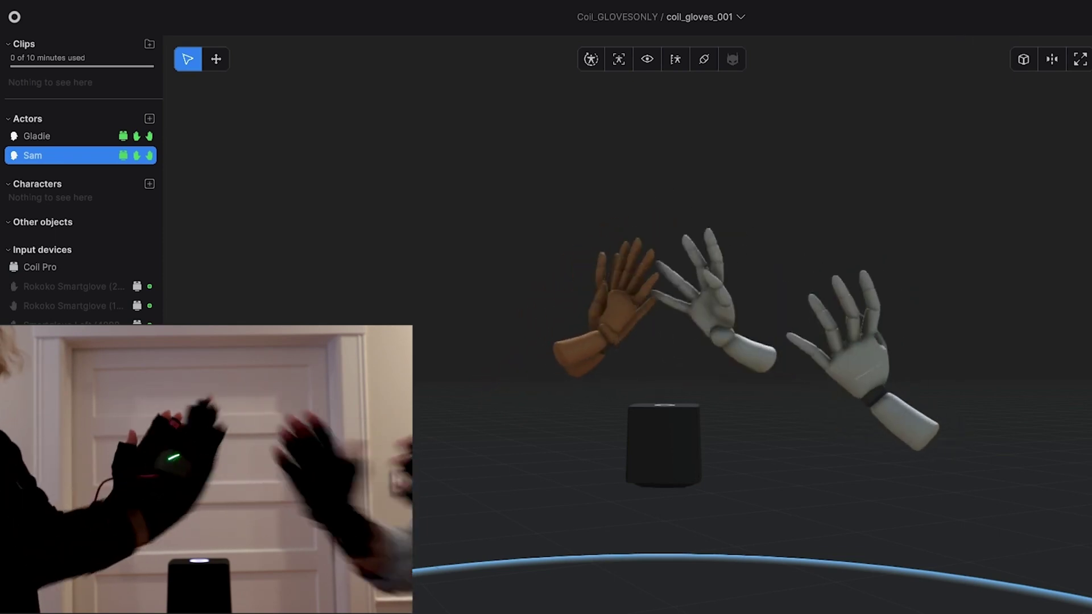
pyautogui.scroll(-2, 851, 383)
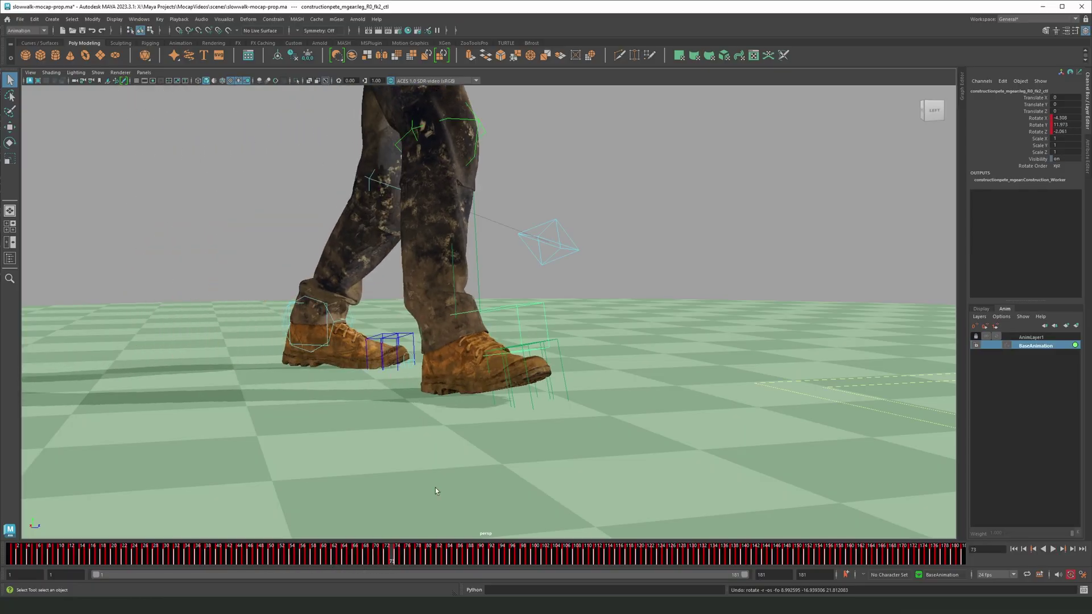
# - Rotate the right lower-leg FK control to swing the stepping leg forward
pyautogui.click(473, 236)
pyautogui.press('e')
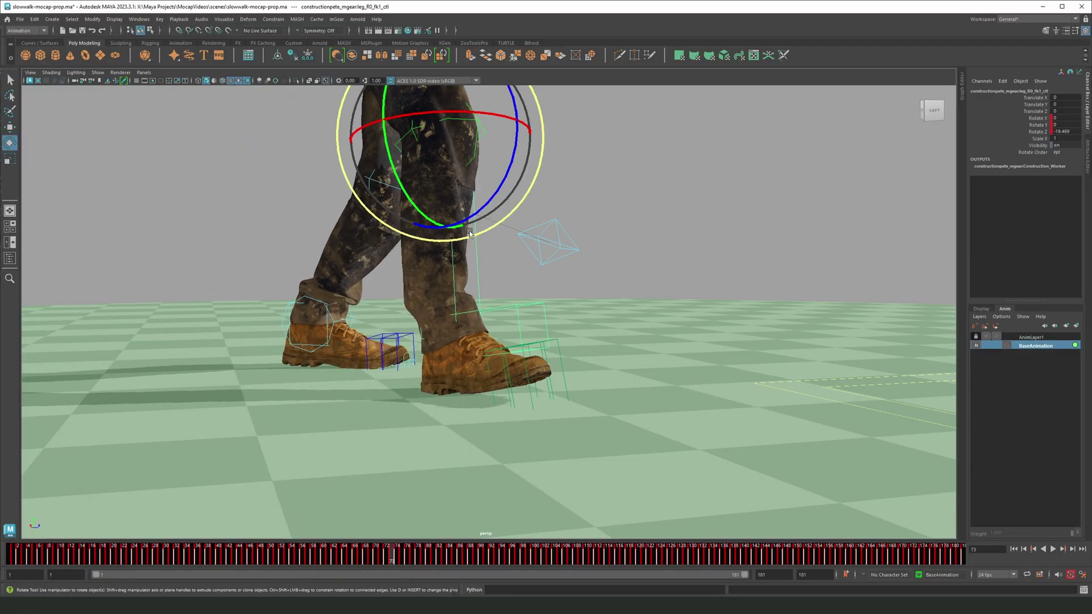
pyautogui.moveTo(469, 231); pyautogui.dragTo(521, 286)
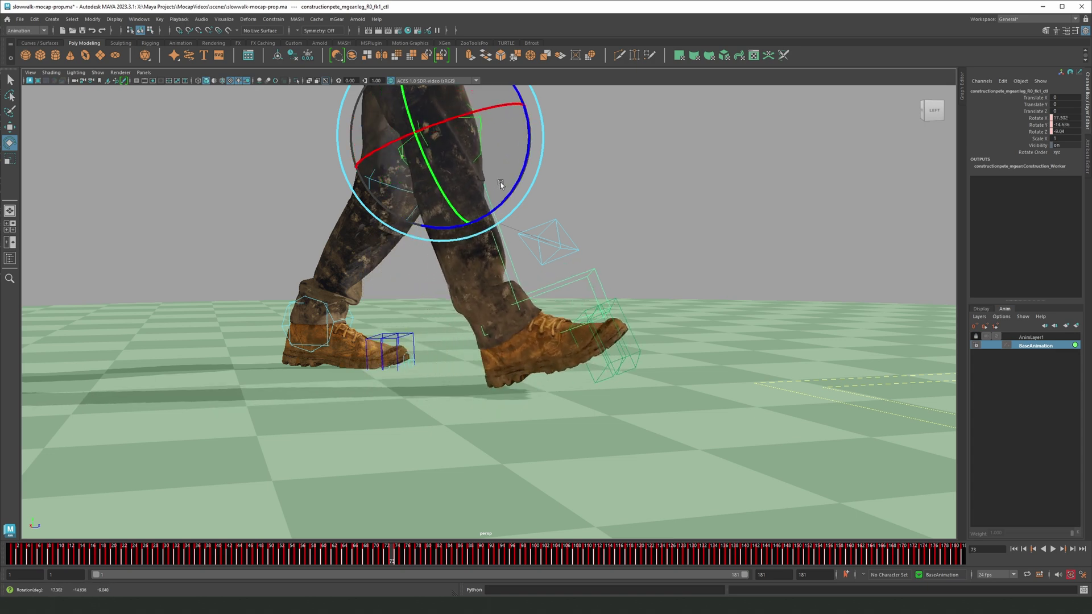
pyautogui.press('q')
pyautogui.click(522, 295)
# - Tilt the right foot FK control and rotate the foot pivot to about -21.5 on X
pyautogui.click(521, 295)
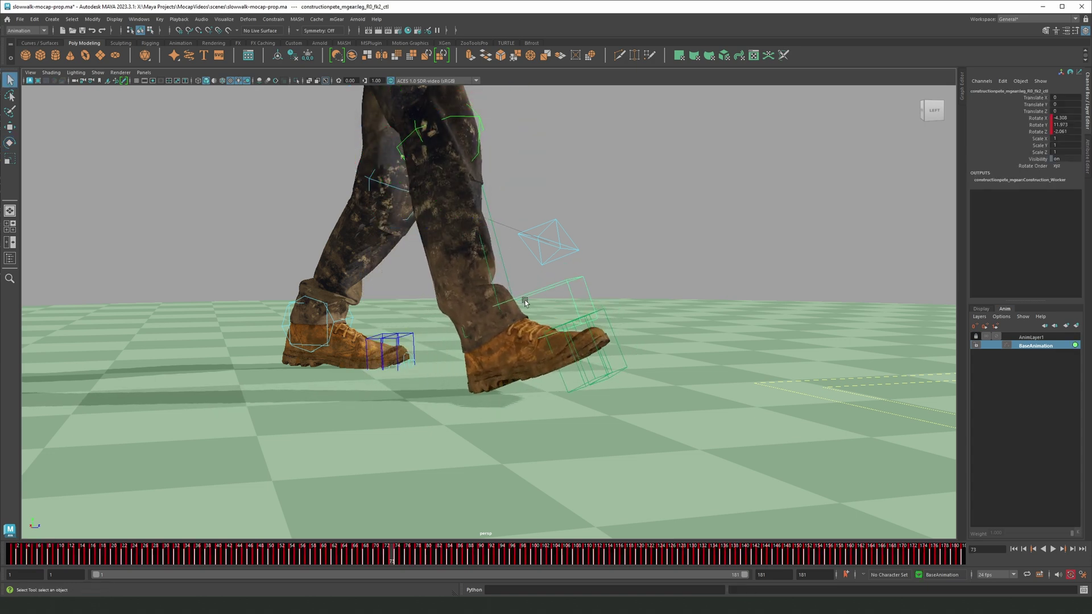
pyautogui.press('e')
pyautogui.moveTo(523, 318); pyautogui.dragTo(540, 351)
pyautogui.click(508, 276)
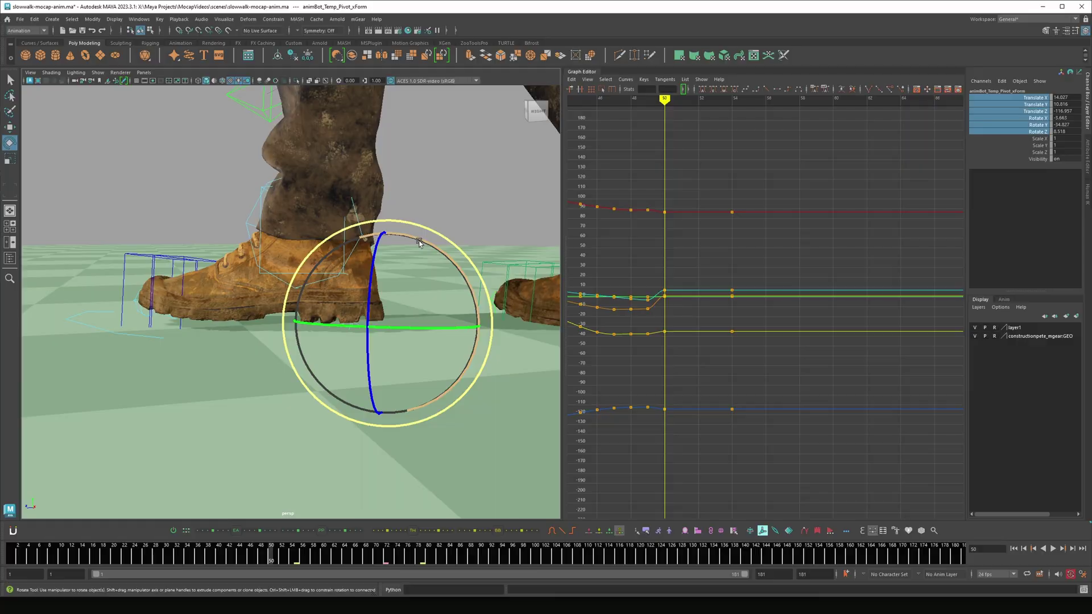
pyautogui.moveTo(423, 242)
pyautogui.mouseDown()
pyautogui.moveTo(458, 255)
pyautogui.moveTo(432, 250)
pyautogui.mouseUp()
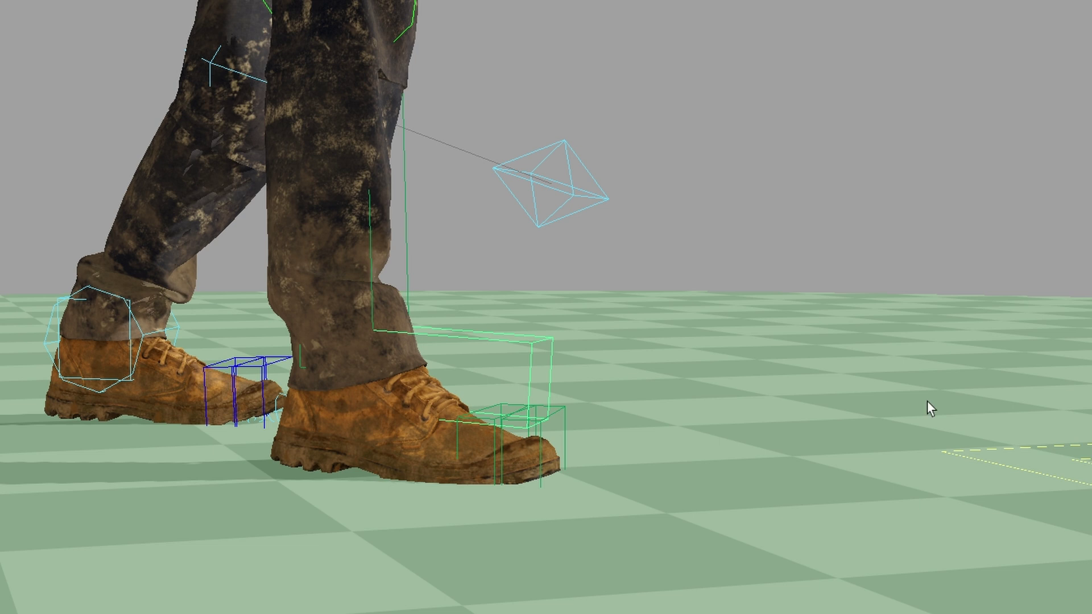
# - Switch the front leg to IK with mGear and move its IK foot control up and back
pyautogui.rightClick(507, 320)
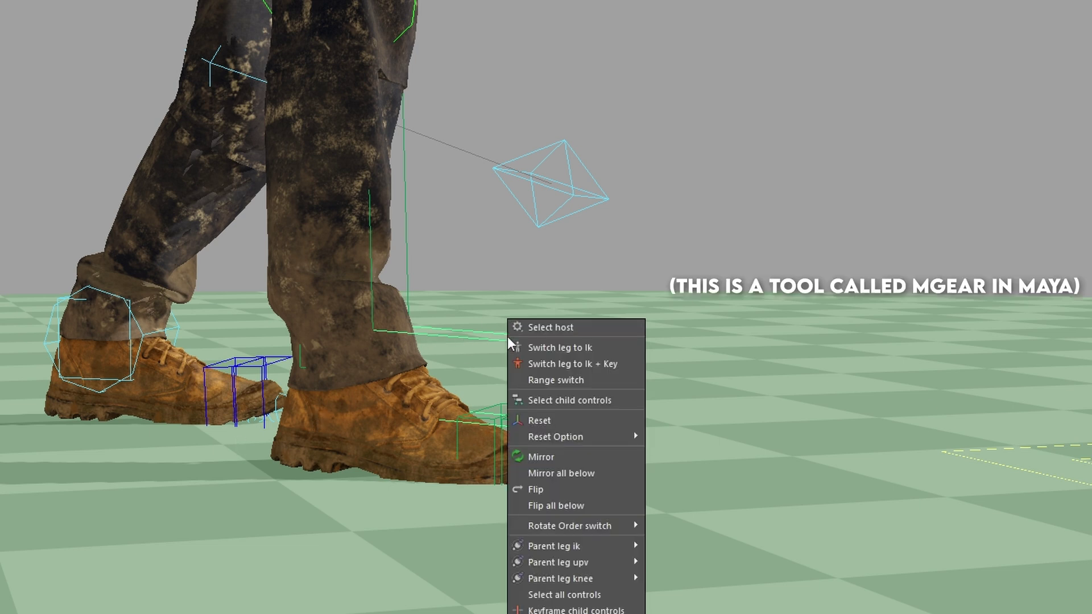
pyautogui.click(565, 347)
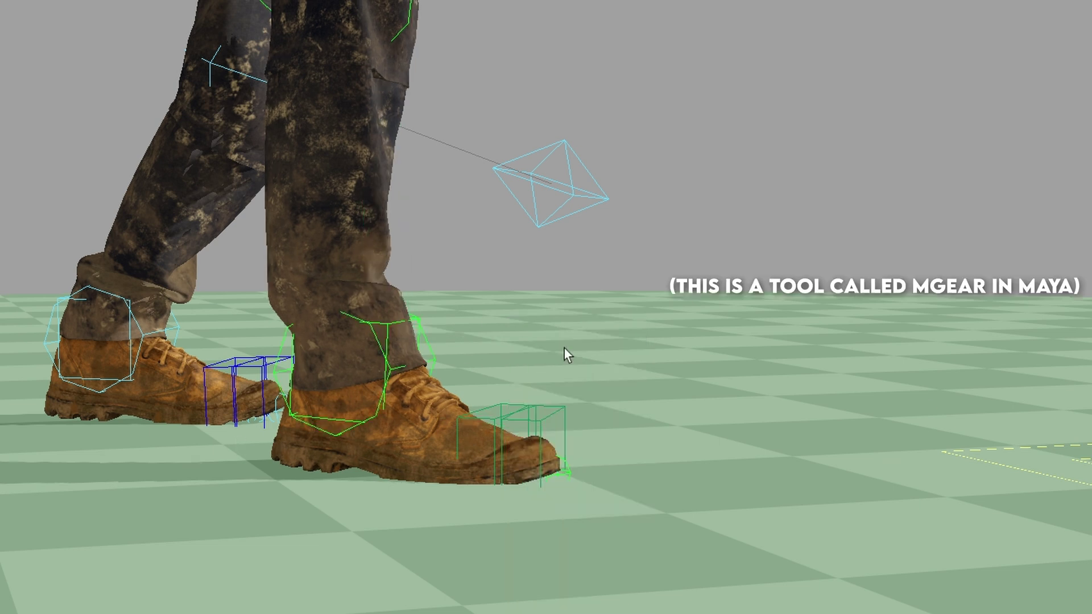
pyautogui.click(390, 323)
pyautogui.moveTo(357, 365)
pyautogui.mouseDown()
pyautogui.moveTo(311, 304)
pyautogui.moveTo(334, 322)
pyautogui.moveTo(250, 370)
pyautogui.moveTo(376, 337)
pyautogui.moveTo(359, 308)
pyautogui.moveTo(323, 369)
pyautogui.moveTo(350, 366)
pyautogui.mouseUp()
pyautogui.press('e')
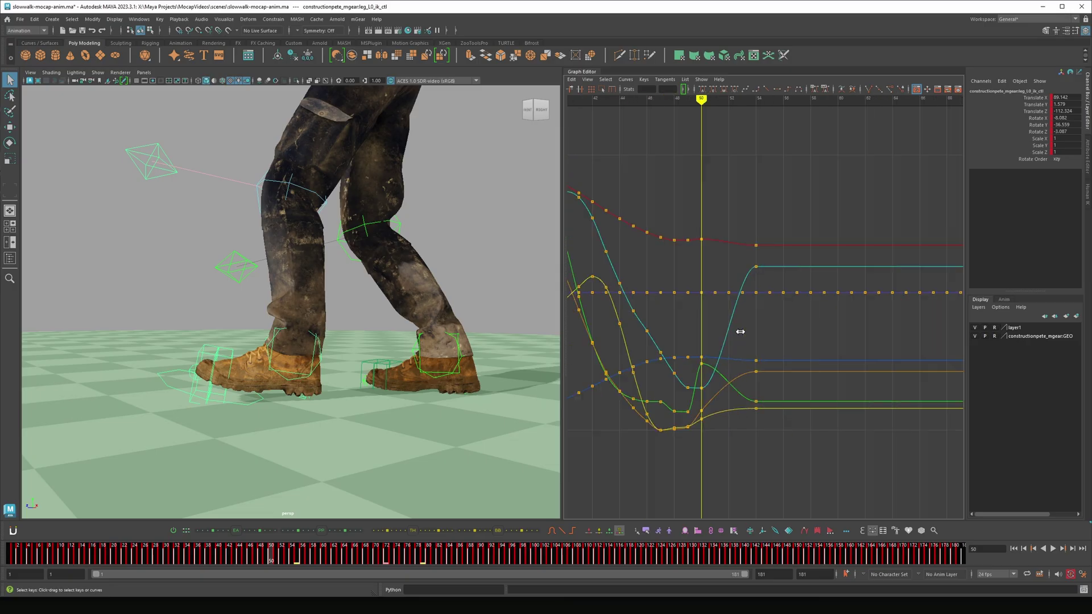
# - Zoom and pan the leg_L0_ik_ctl curves, then select the keys near the red curve
pyautogui.keyDown('alt'); pyautogui.moveTo(740, 332); pyautogui.dragTo(743, 284, button='right'); pyautogui.keyUp('alt')
pyautogui.keyDown('alt'); pyautogui.moveTo(742, 284); pyautogui.dragTo(740, 328, button='middle'); pyautogui.keyUp('alt')
pyautogui.moveTo(740, 328); pyautogui.dragTo(681, 280)
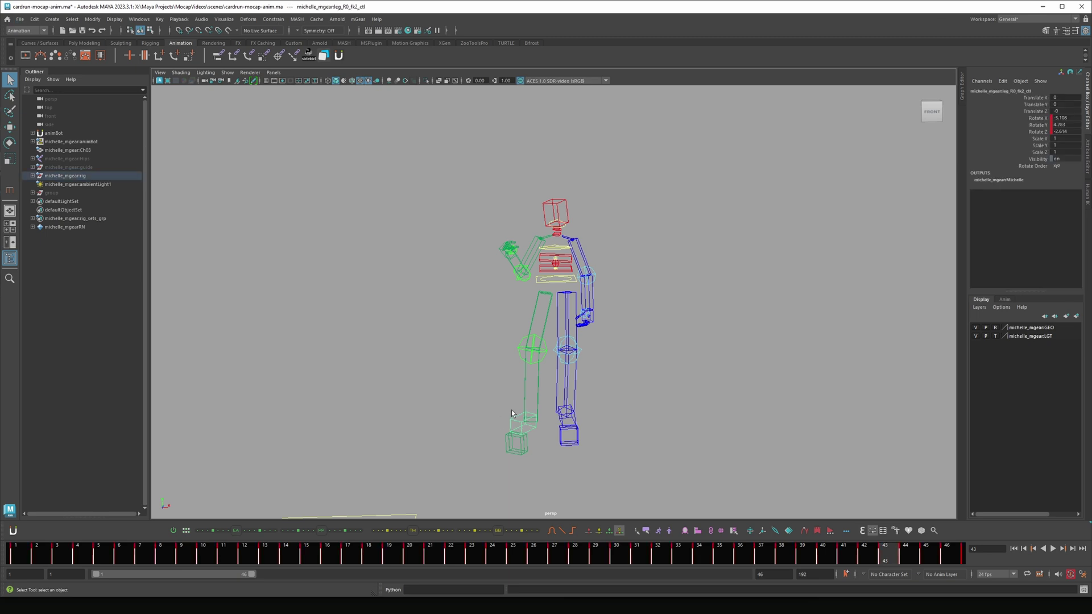
# - Open mGear's Space Transfer for leg_R0 from the foot control, covering frames 1 to 192
pyautogui.rightClick(501, 415)
pyautogui.click(546, 495)
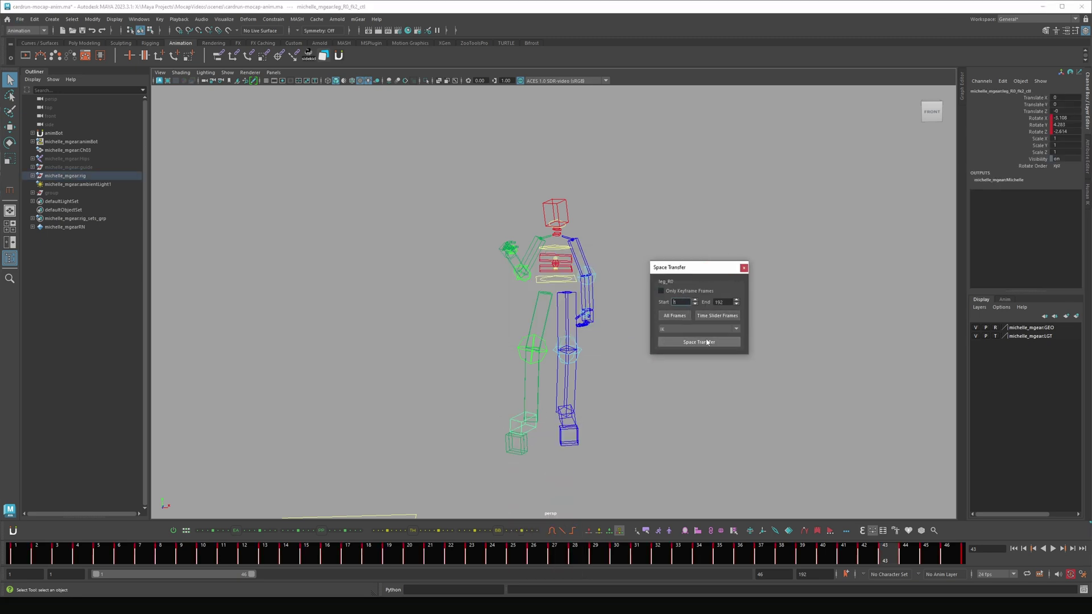